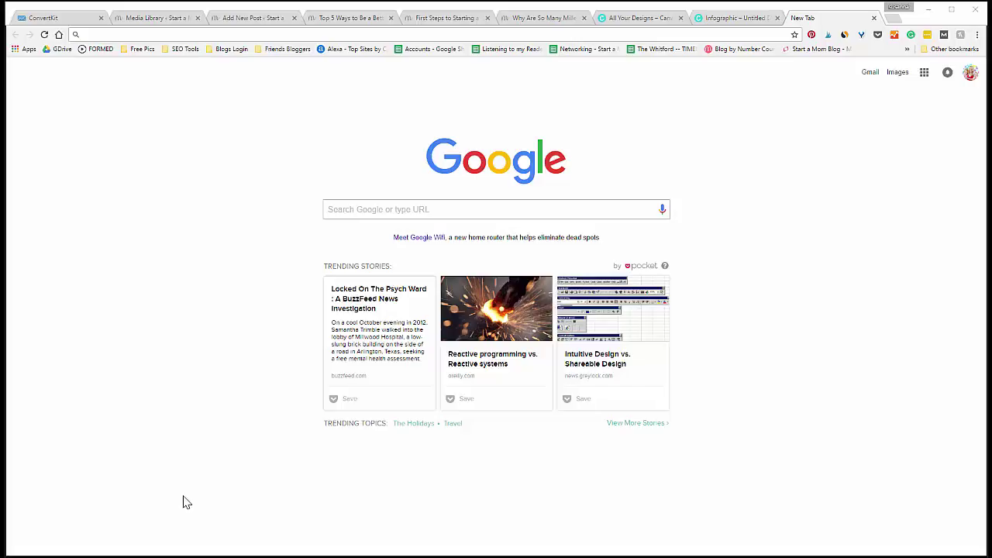
Step: On canva.com, start a new blank Infographic design from Create a design's Marketing Materials
click(391, 35)
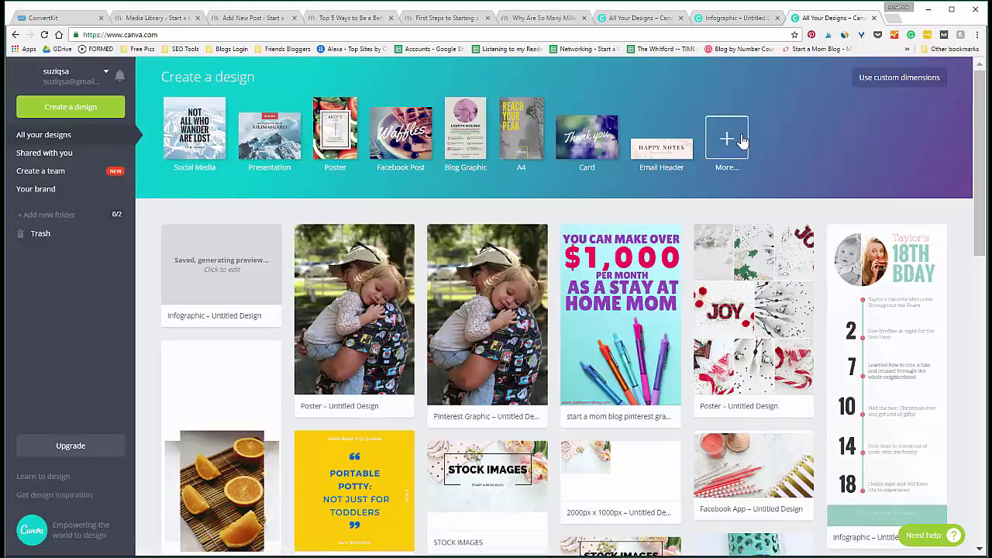
click(87, 115)
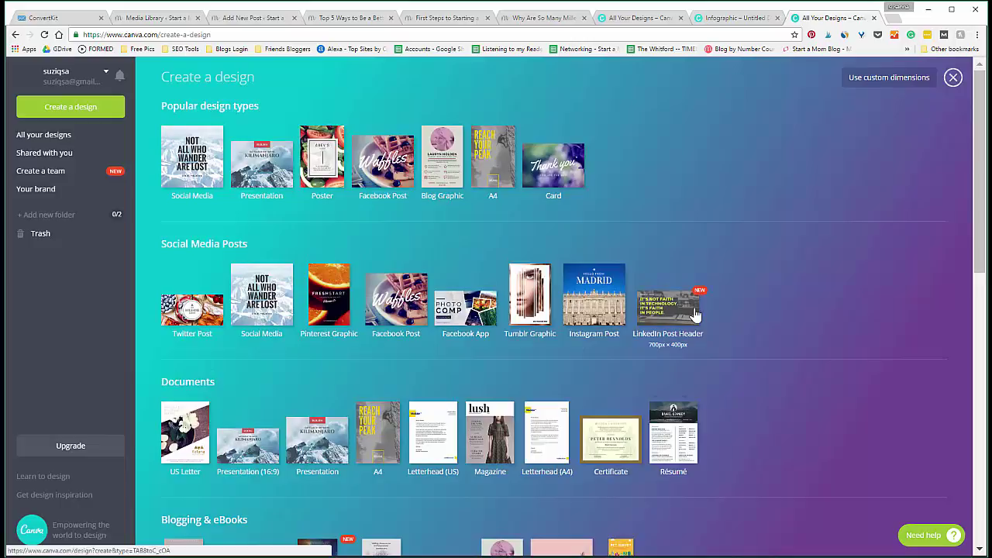
scroll(695, 314, down, 1)
scroll(695, 314, down, 1)
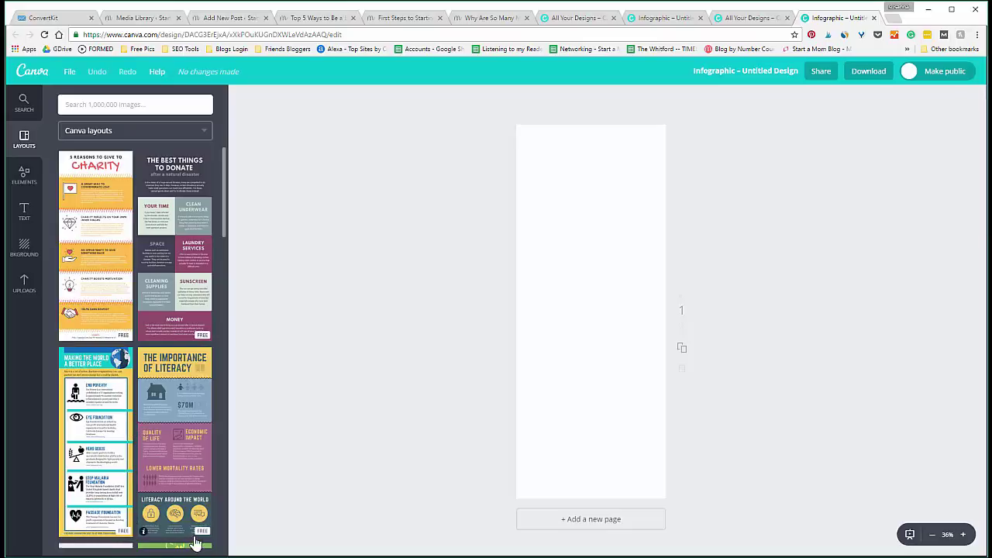
Step: Apply the pink Fifty Dollars layout and retitle it '43 WAYS TO BE AN AWESOME MOM'
scroll(194, 527, down, 3)
scroll(195, 527, down, 2)
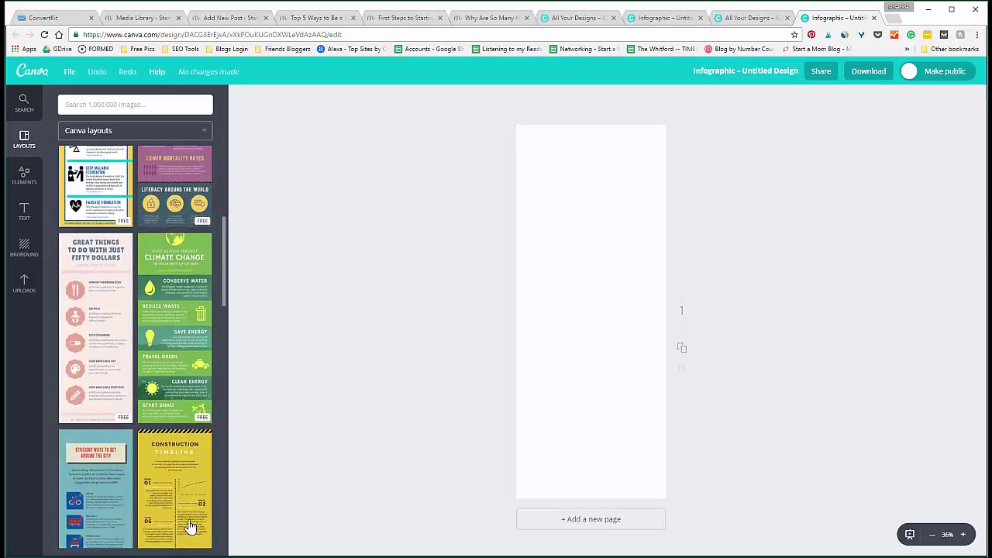
click(87, 289)
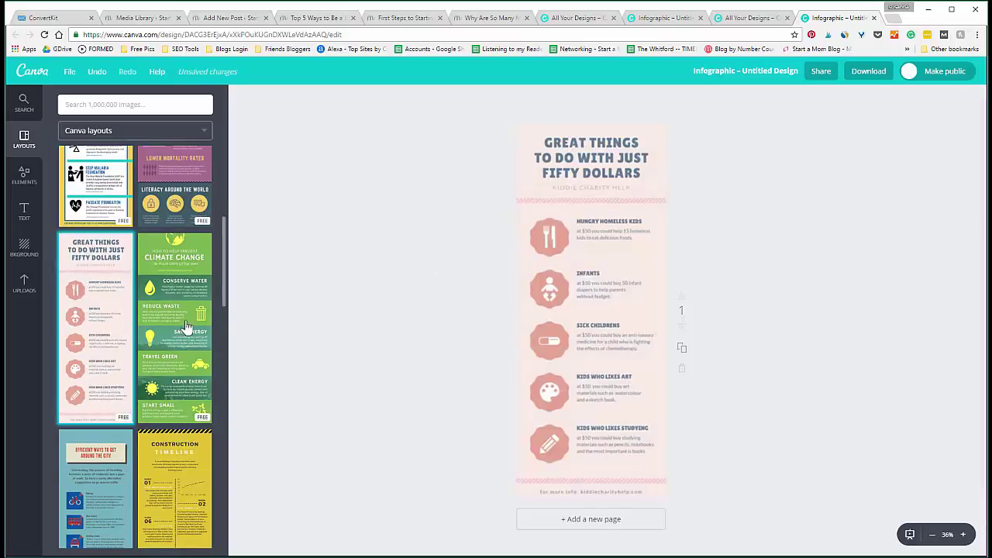
click(597, 163)
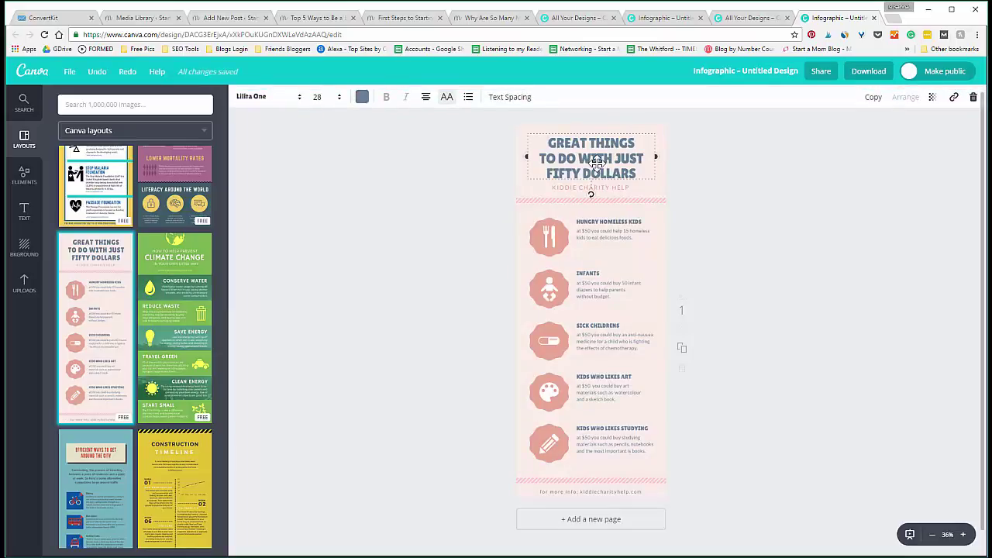
triple_click(599, 158)
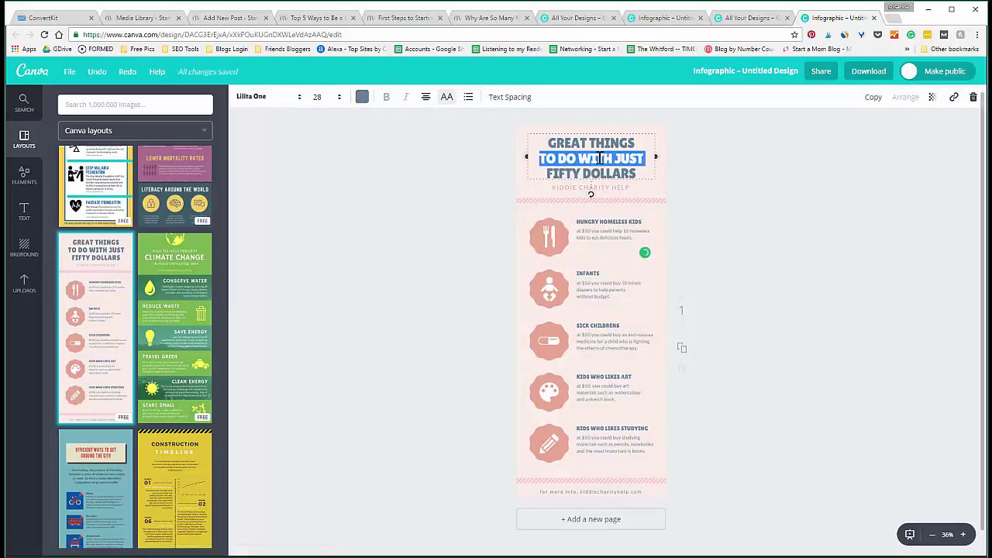
key(ctrl+a)
text(43)
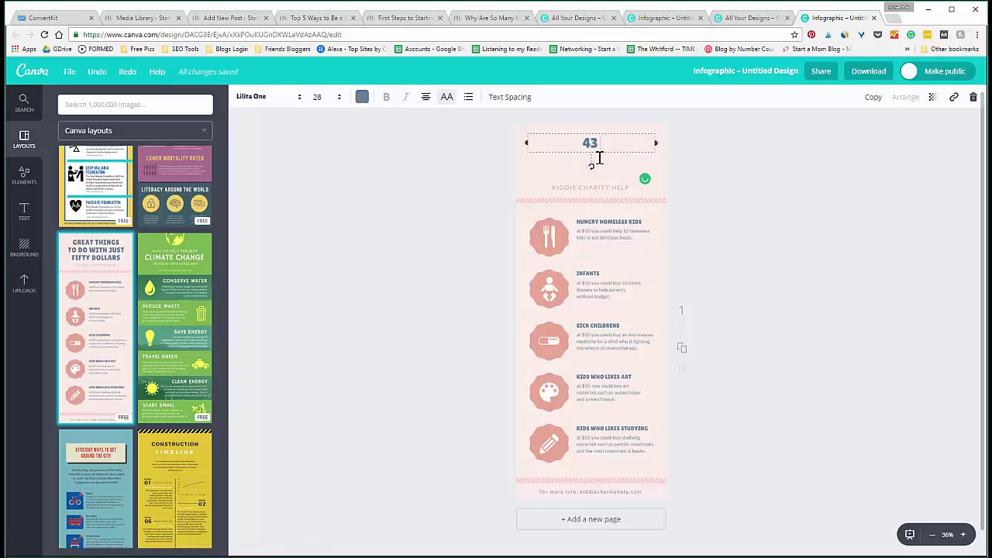
text( WAYS TO BE AN)
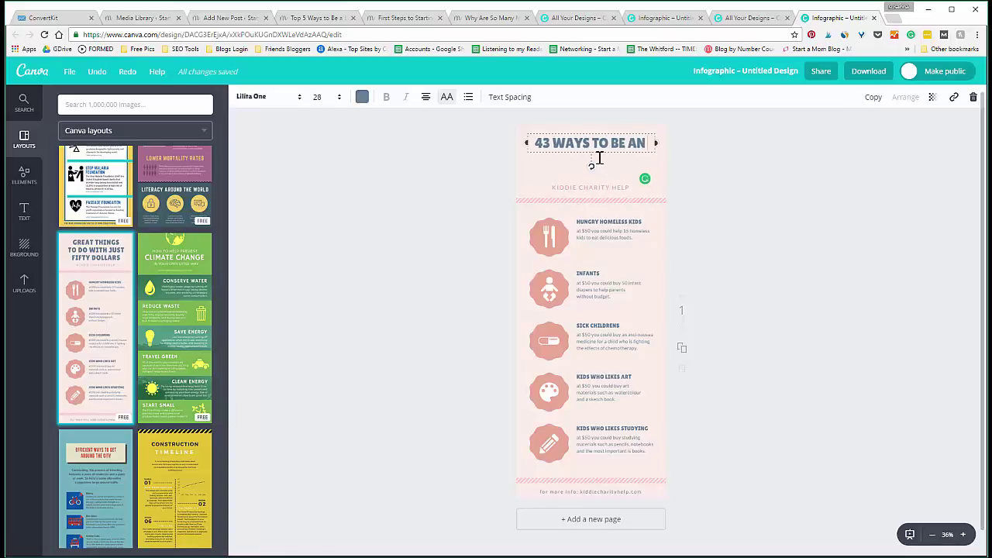
text( AWESOME MOM)
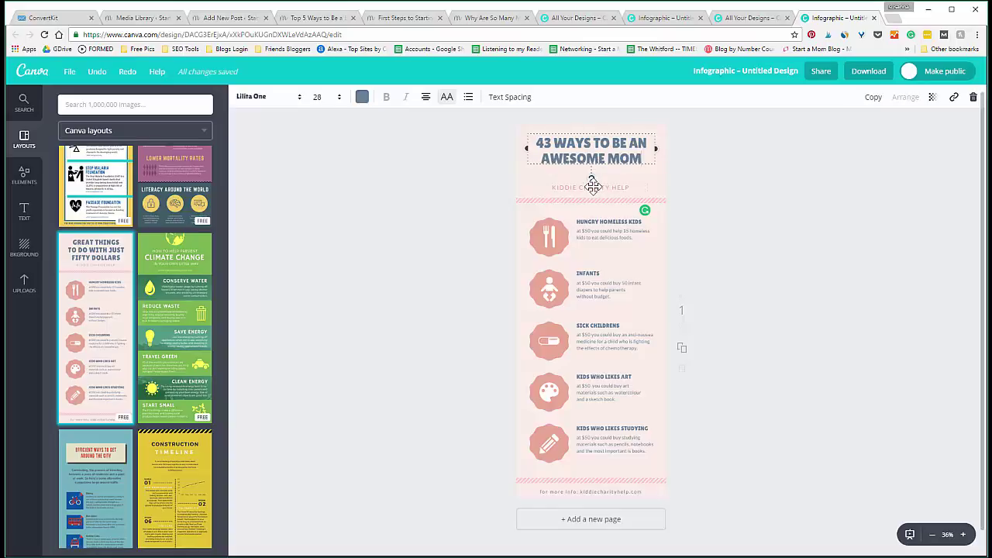
Step: Replace the KIDDIE CHARITY HELP subtitle with 'In 5 minutes or less' in italics
click(601, 189)
triple_click(601, 188)
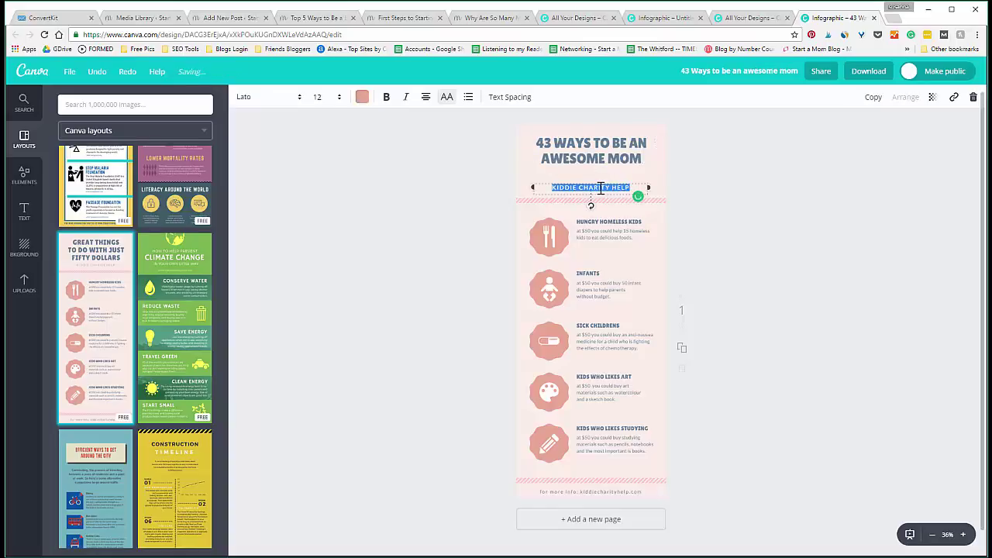
text(In)
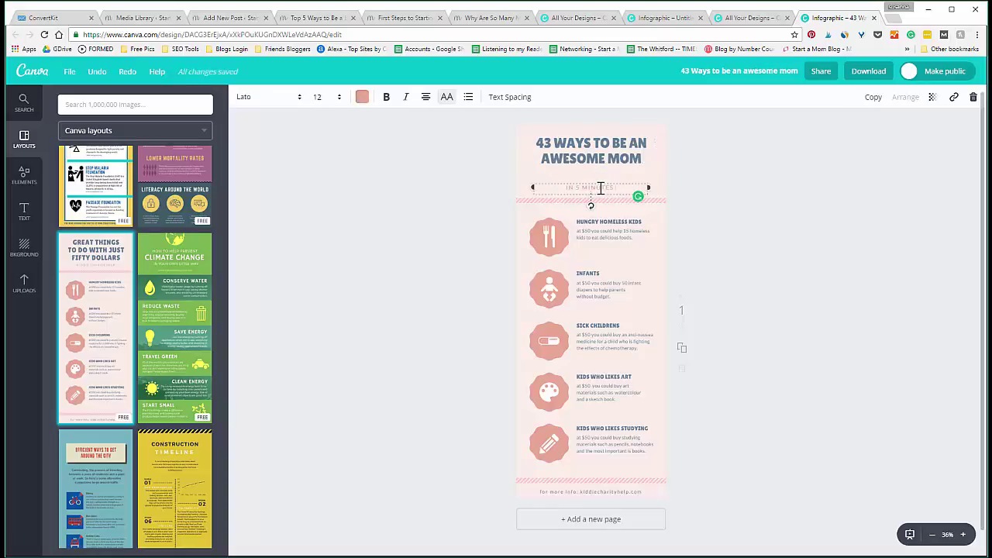
text( 5 minutes or less)
key(ctrl+i)
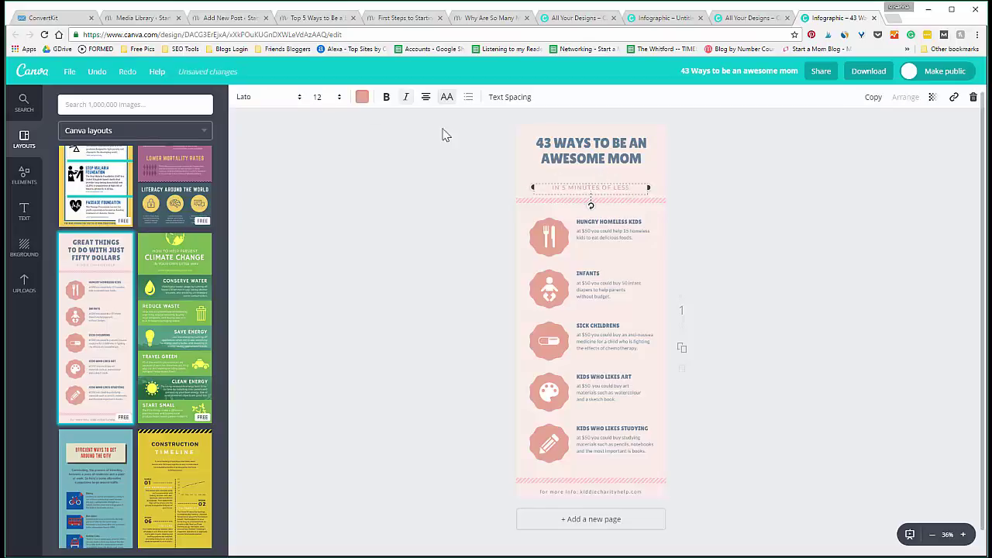
Step: Make the subtitle text red
click(362, 97)
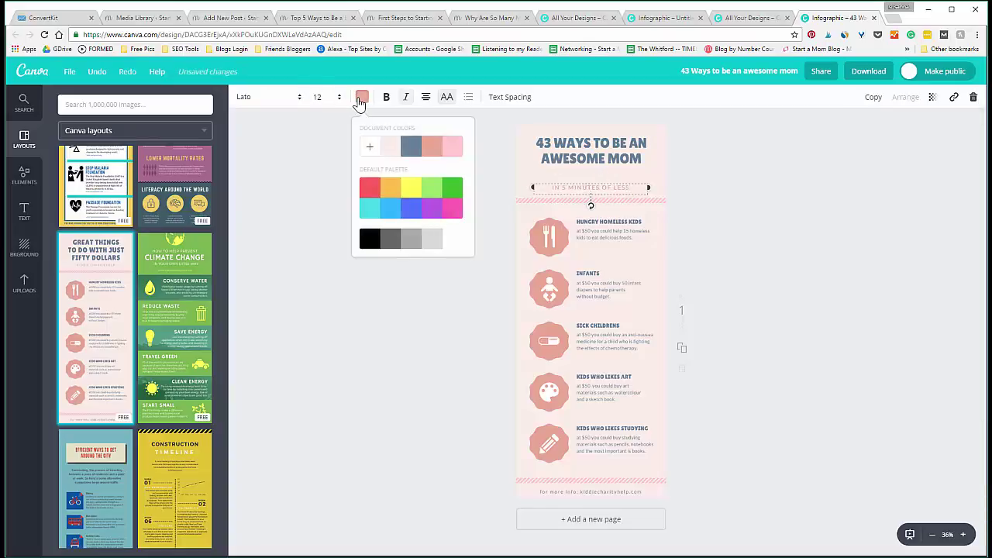
click(367, 194)
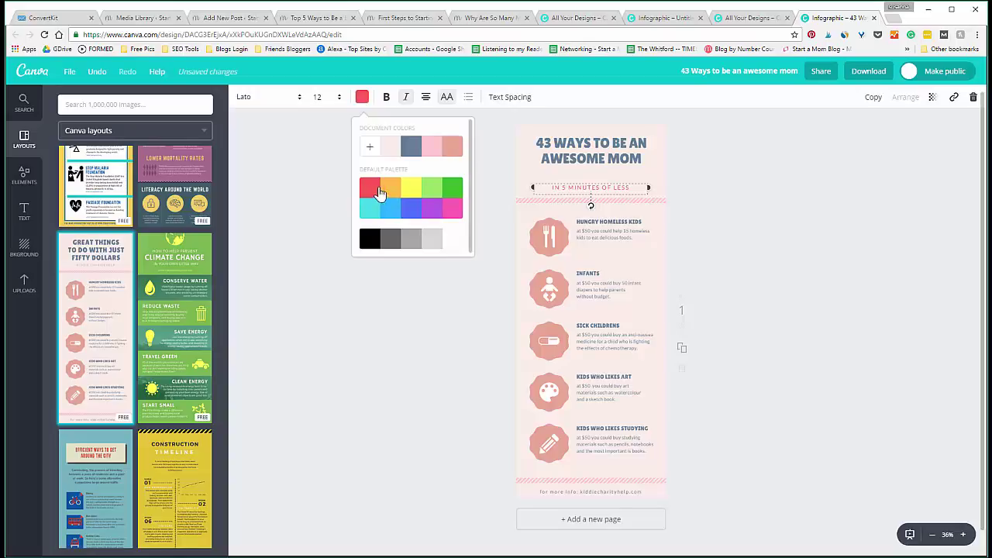
click(661, 146)
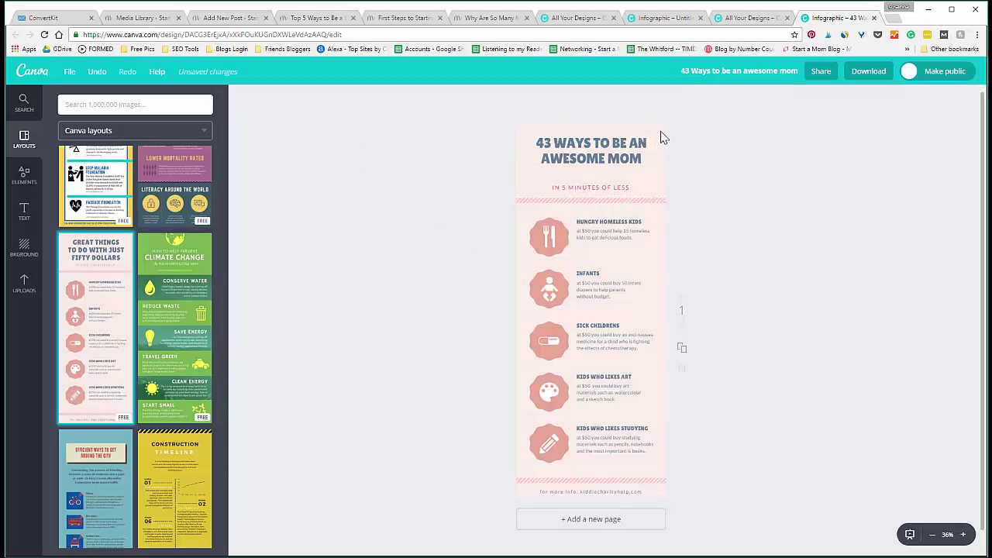
Step: Try a pink page background, then set its colour code to ffffff
click(662, 138)
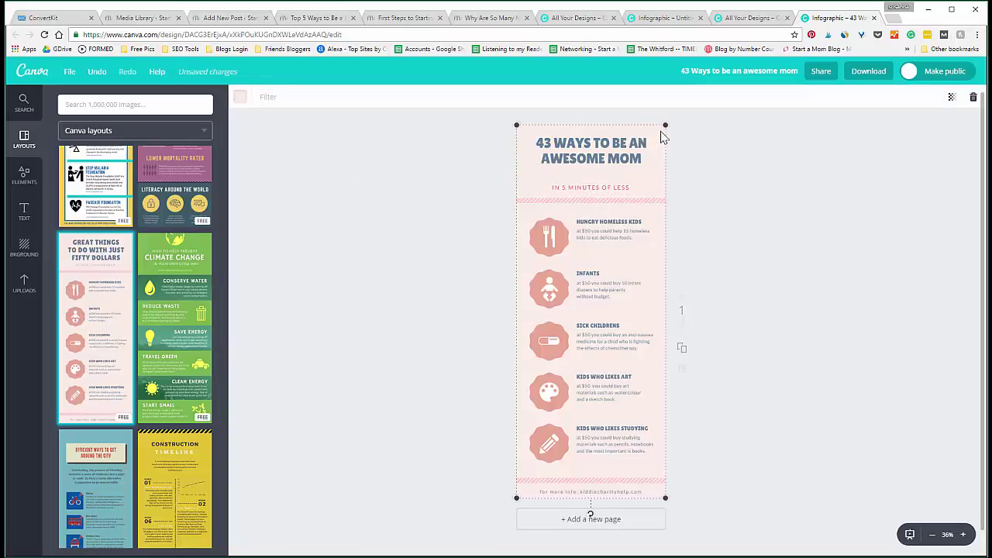
click(240, 98)
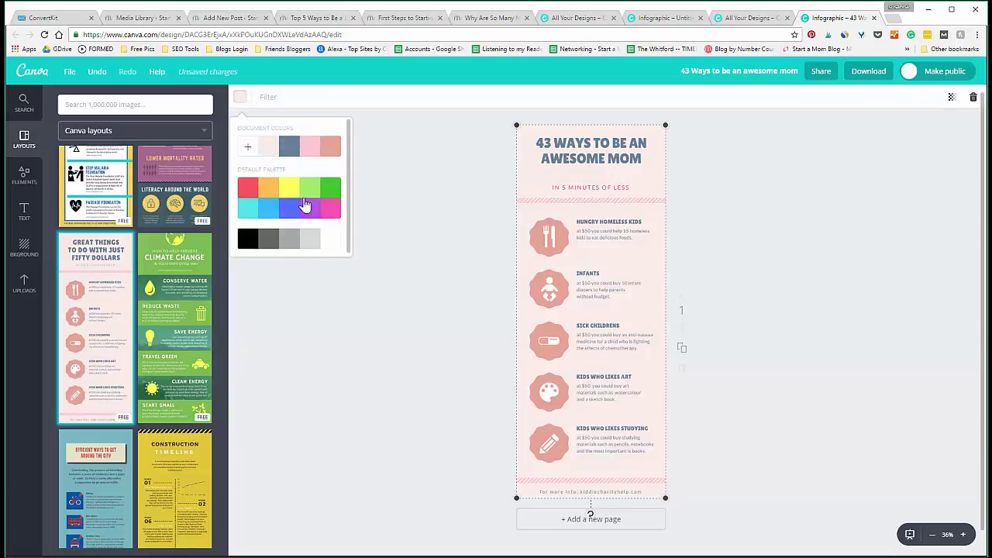
click(331, 212)
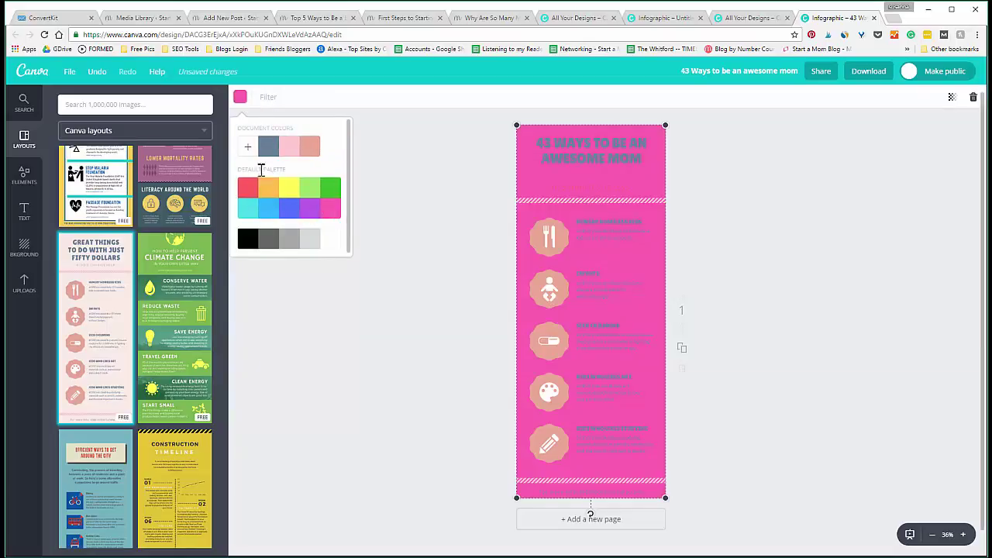
click(248, 146)
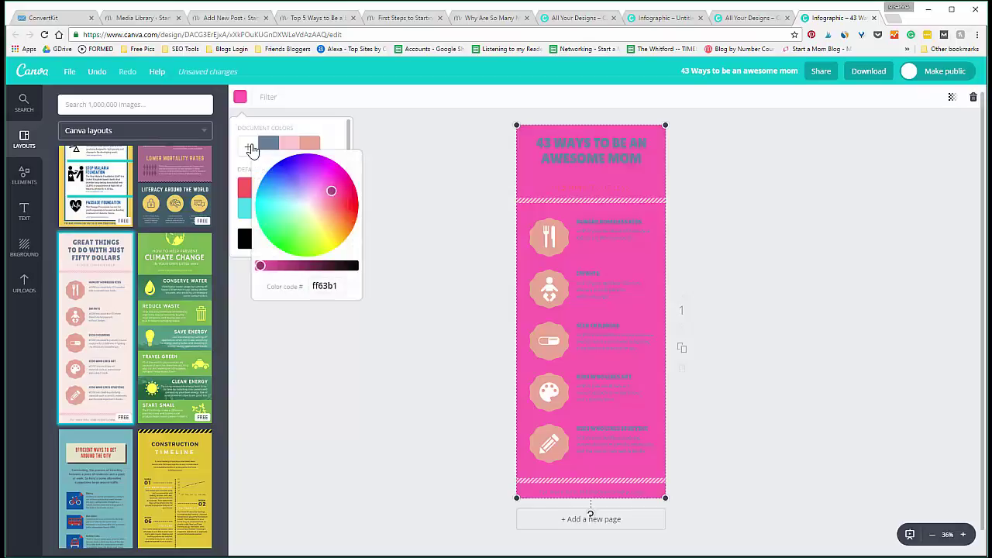
click(307, 207)
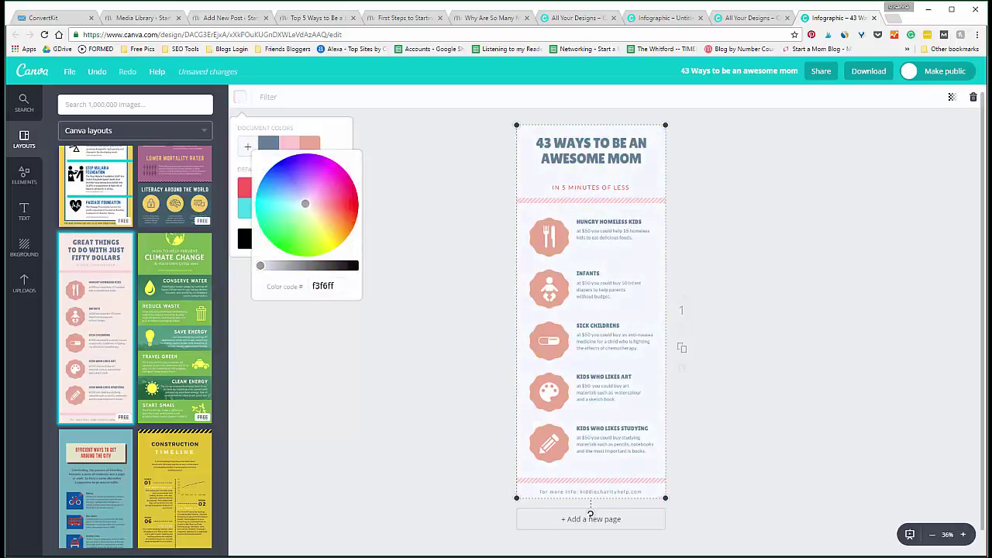
drag(305, 204, 307, 202)
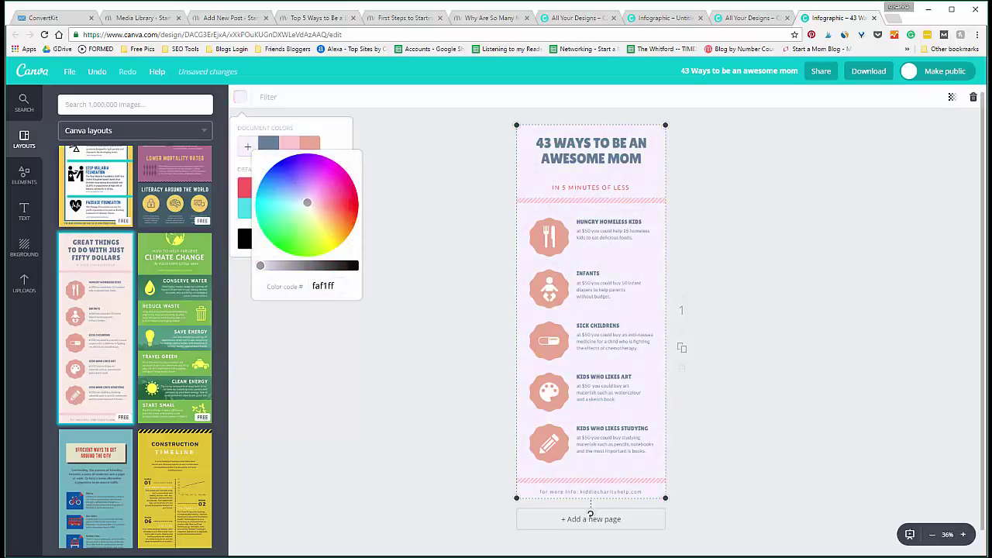
click(325, 284)
text(ffffff)
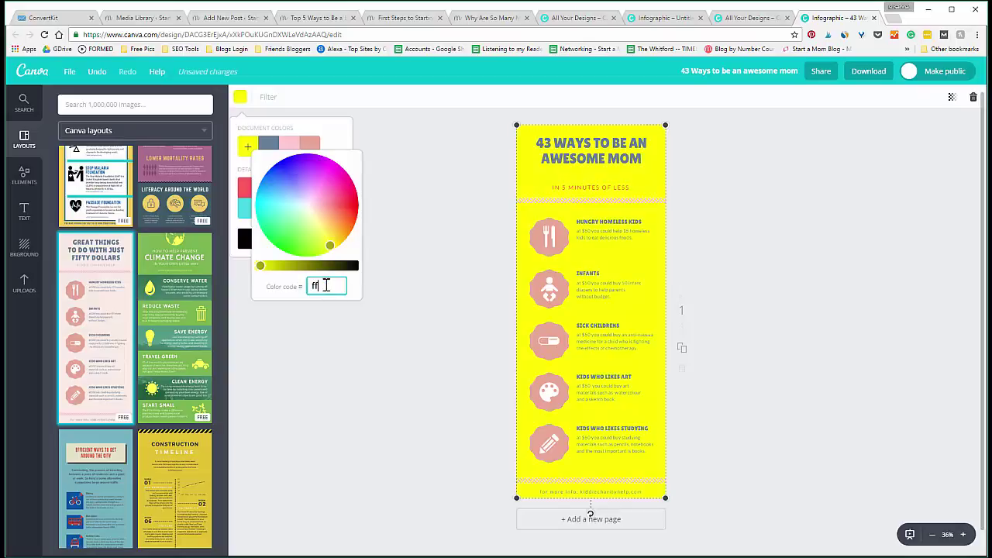
key(Return)
click(396, 286)
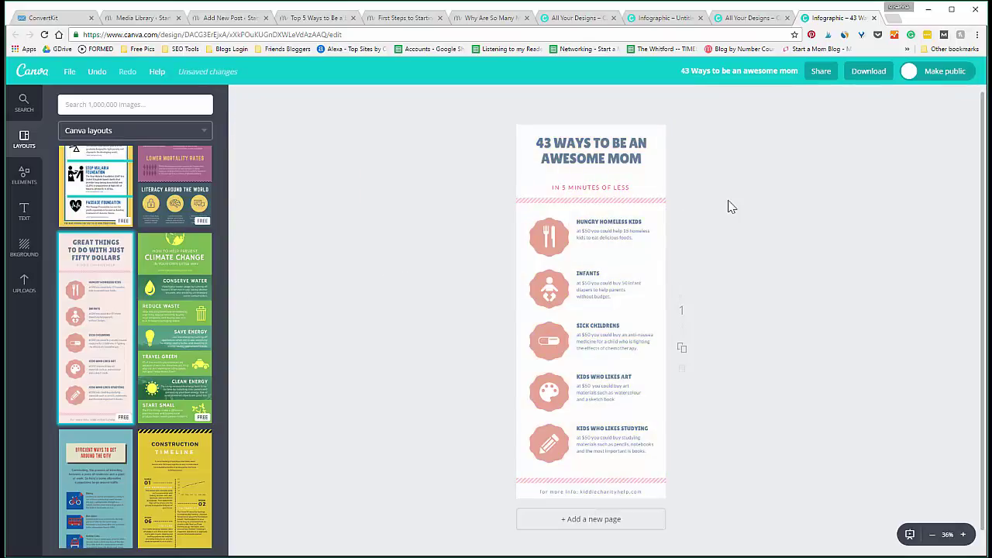
click(614, 235)
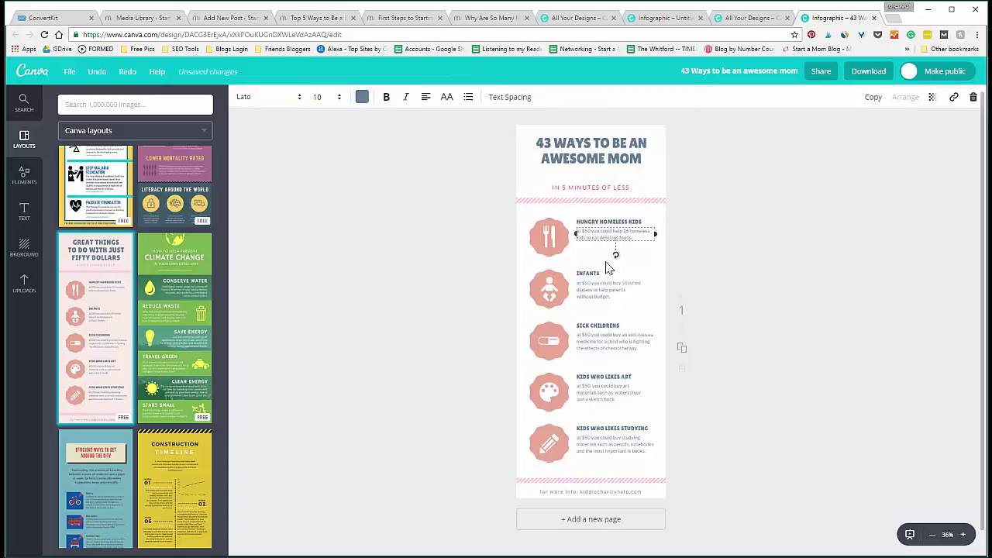
click(603, 273)
click(600, 324)
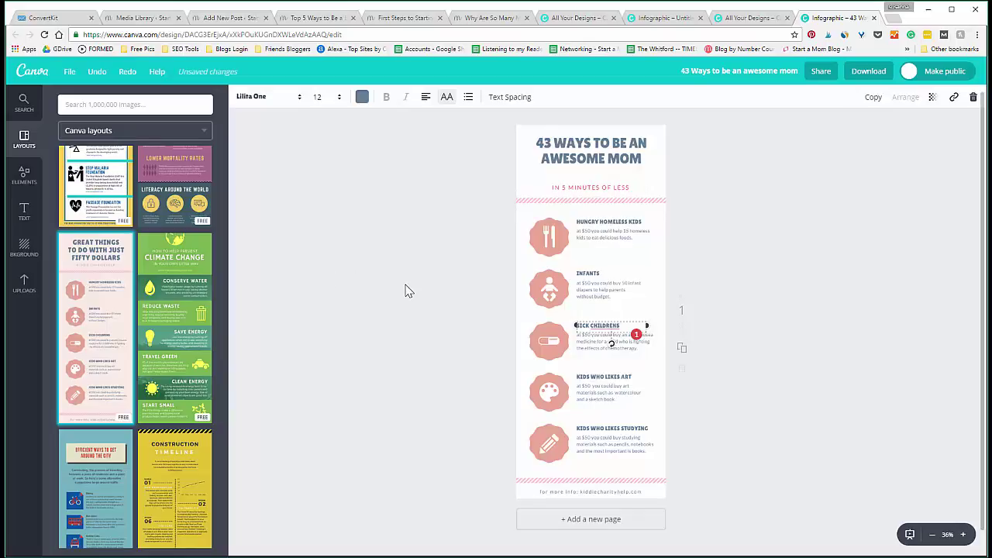
click(492, 293)
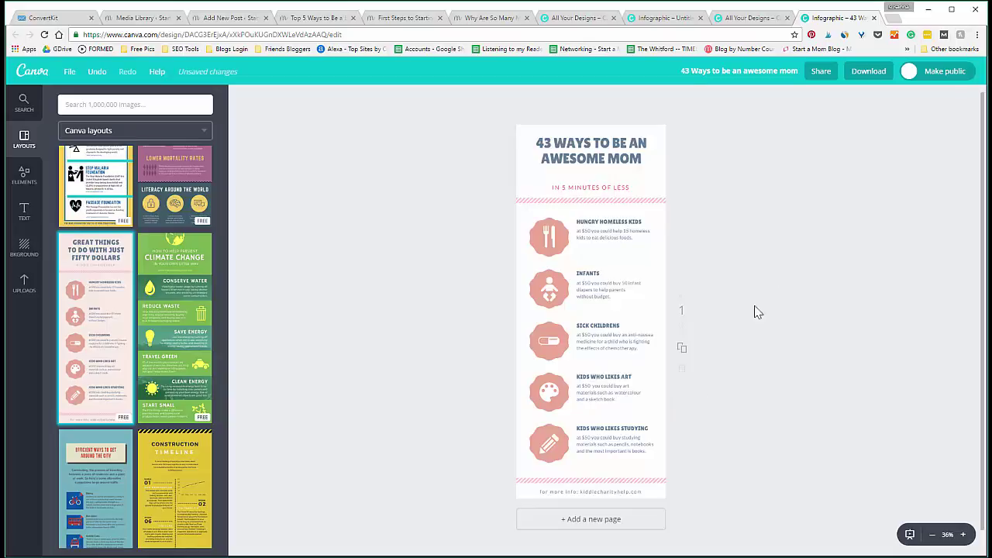
Step: Download the infographic with file type PDF - Standard
click(869, 78)
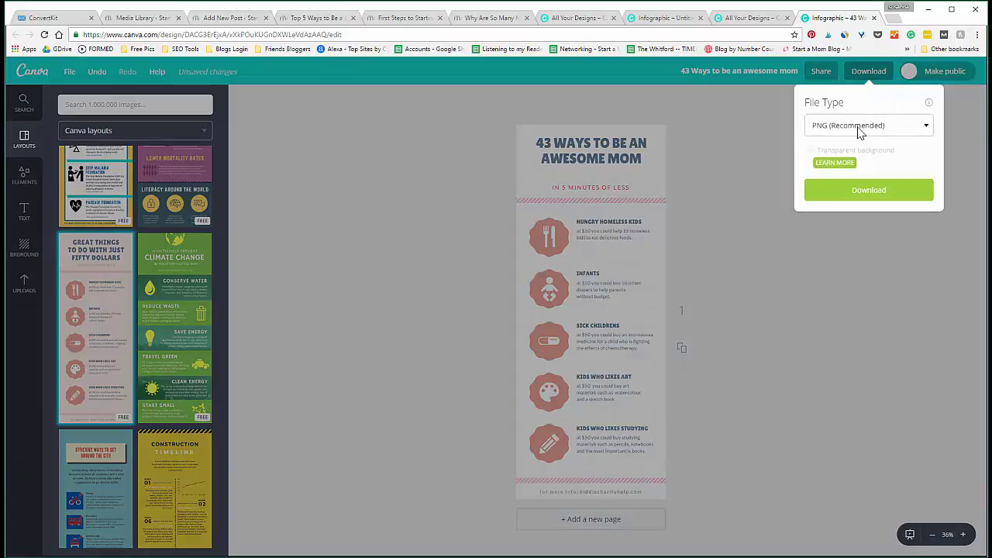
click(864, 135)
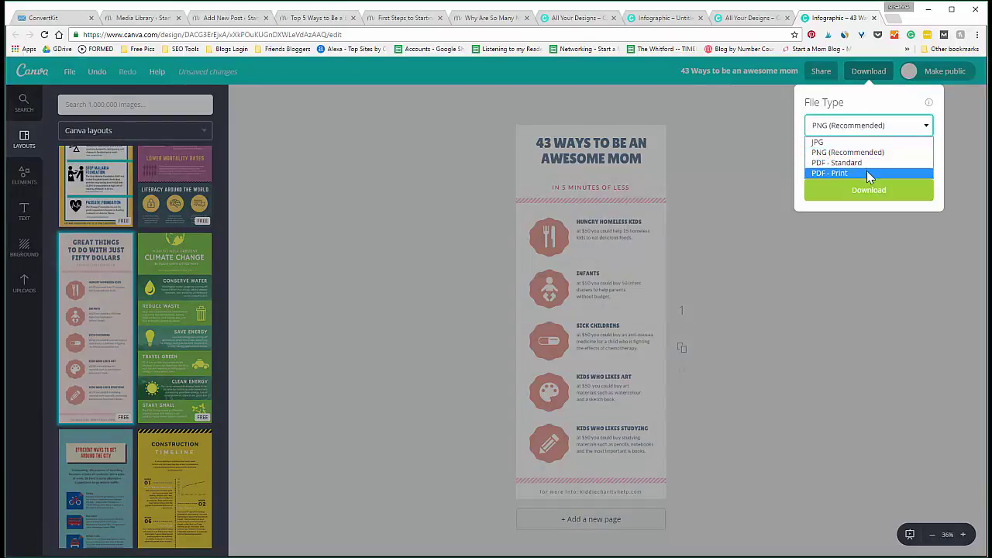
click(861, 162)
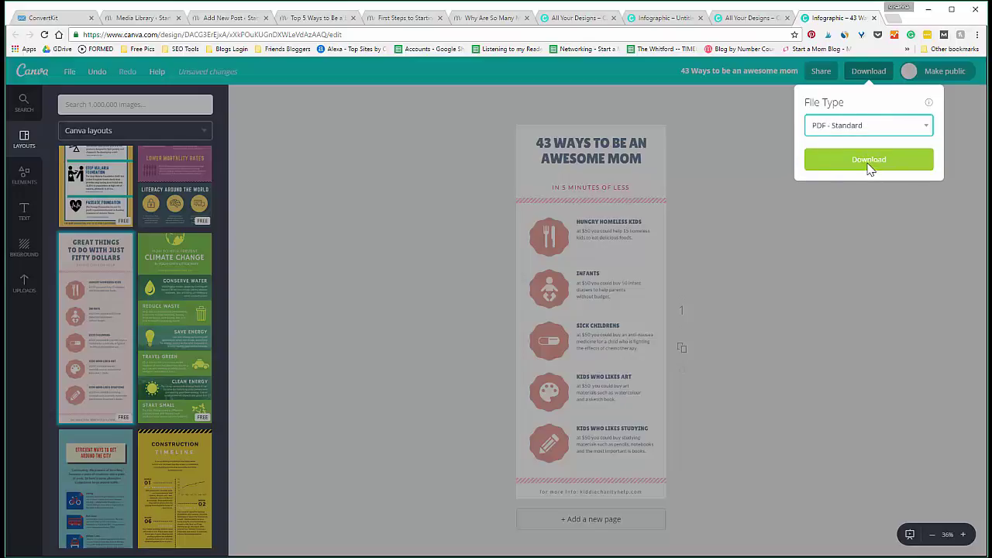
click(865, 165)
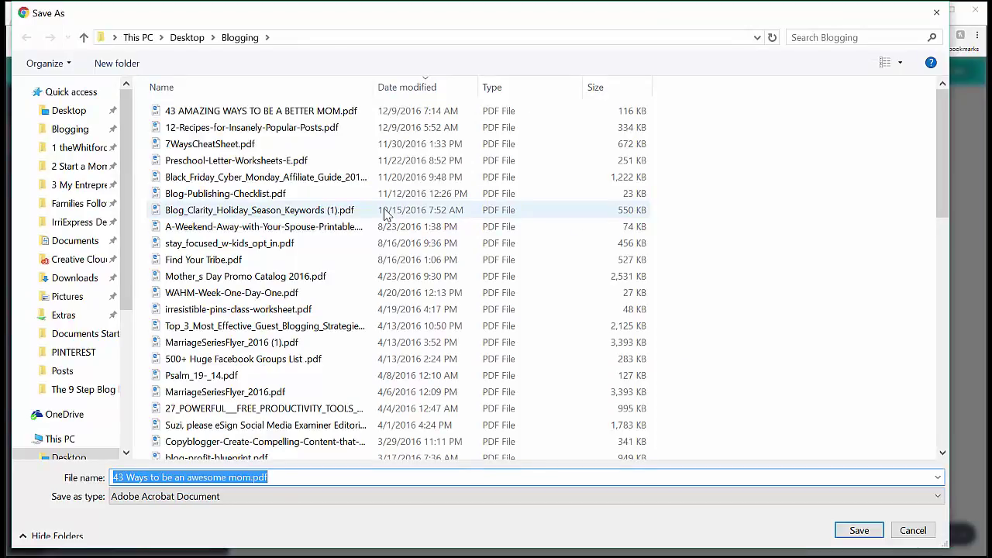
Step: Save the PDF to Blogging as '43 Ways to be an awesome mom CANVA.pdf'
click(262, 478)
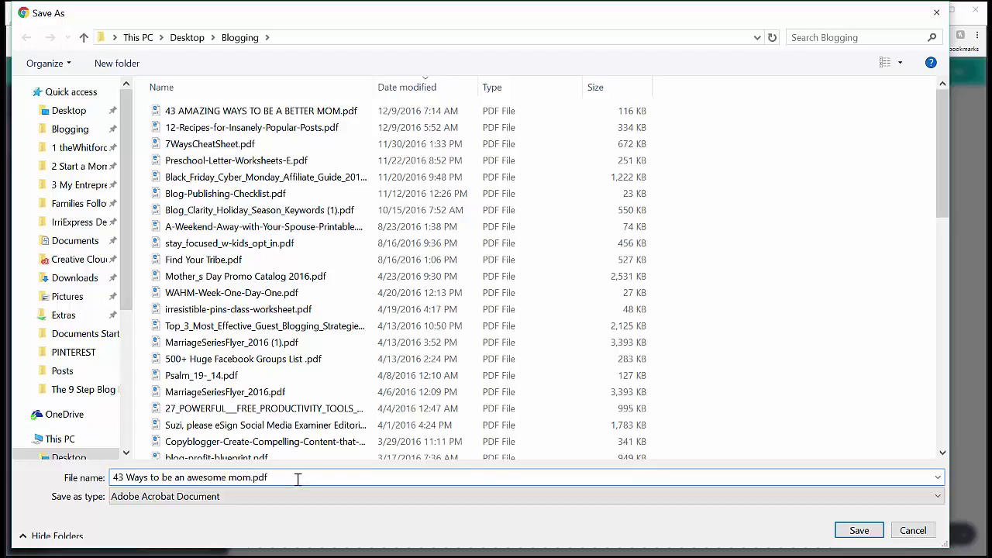
text(CANVA)
click(858, 532)
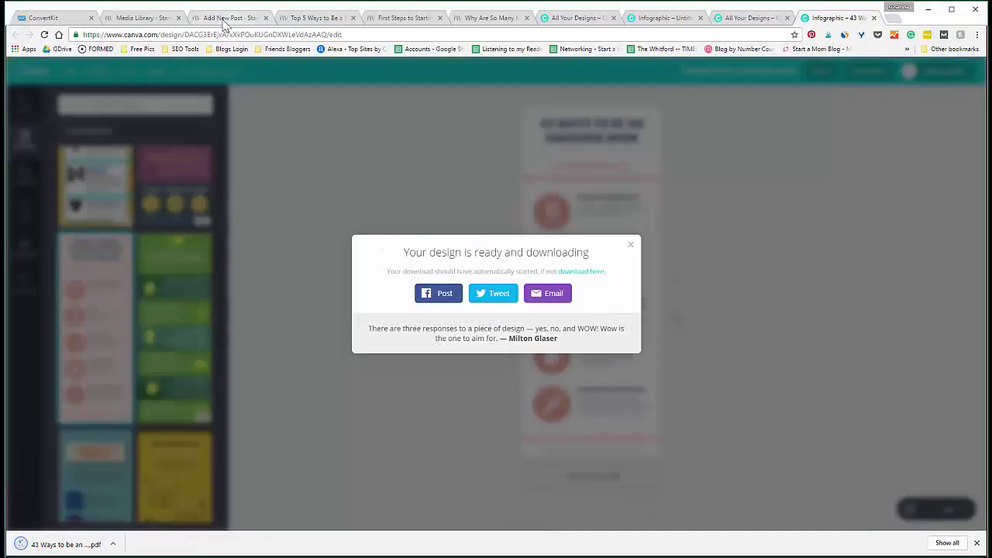
click(137, 20)
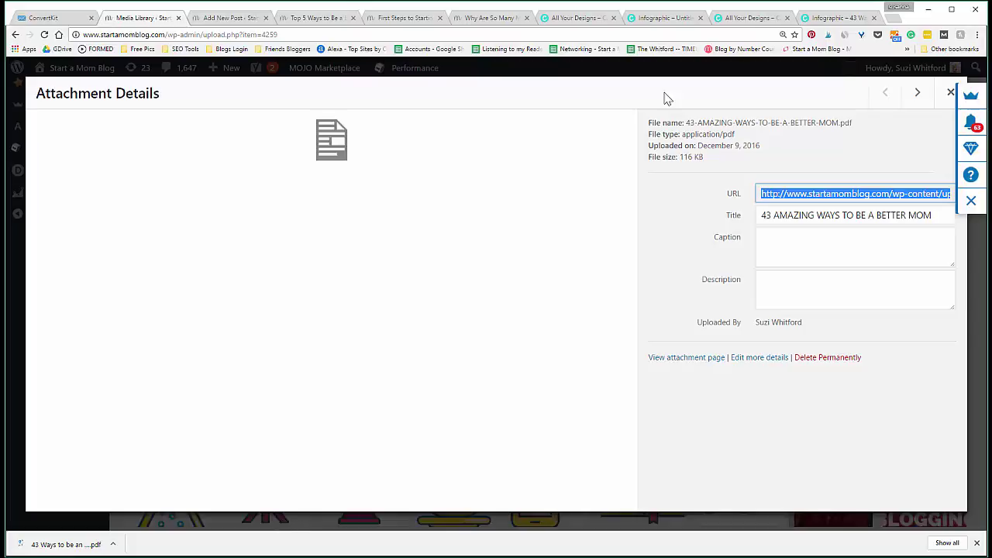
click(831, 19)
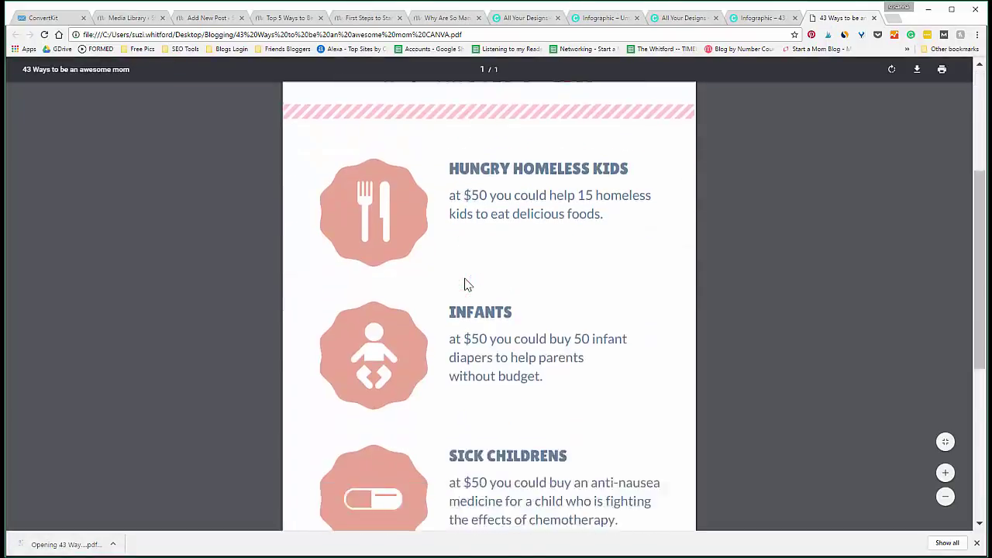
Step: Scroll through the exported infographic PDF in Chrome's viewer and back to the top
scroll(466, 285, up, 8)
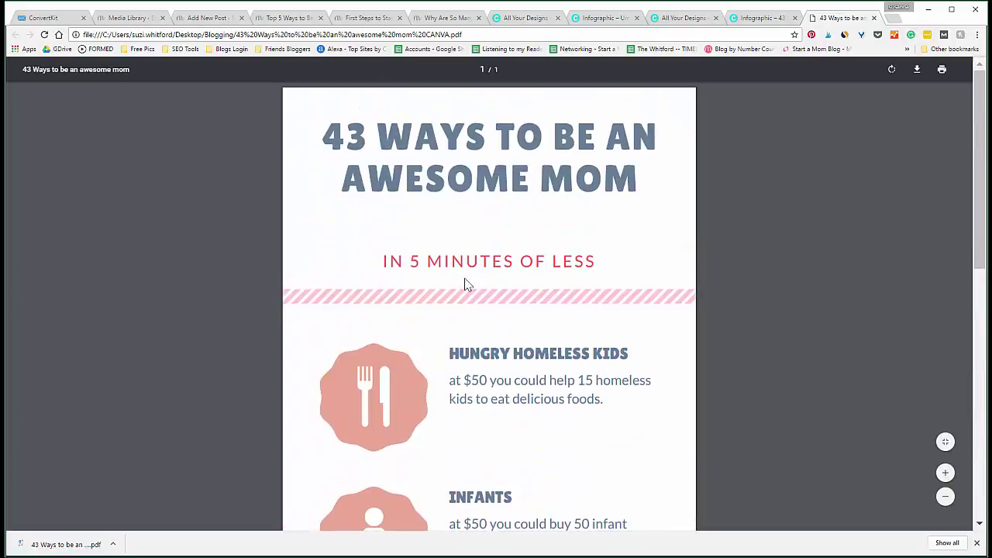
scroll(465, 283, down, 10)
scroll(465, 284, up, 10)
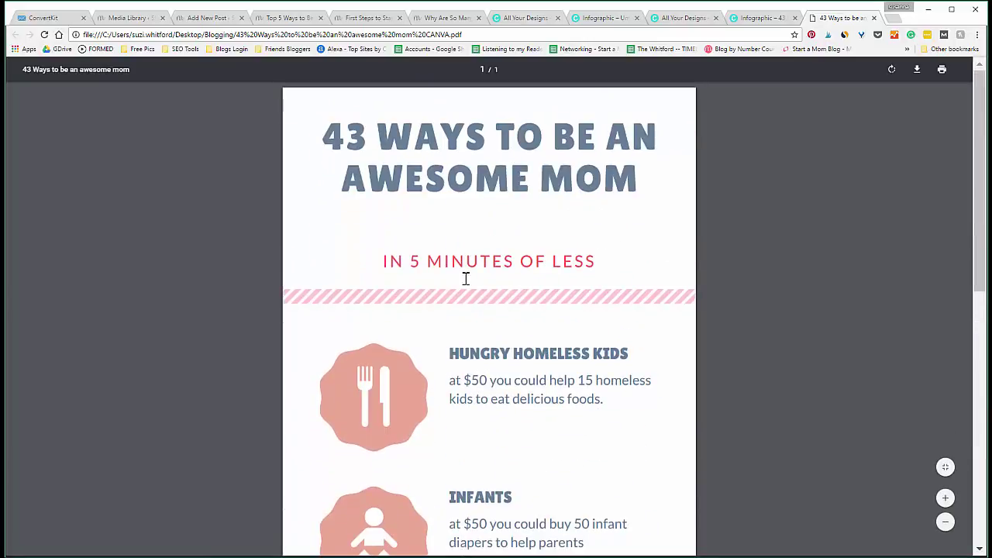